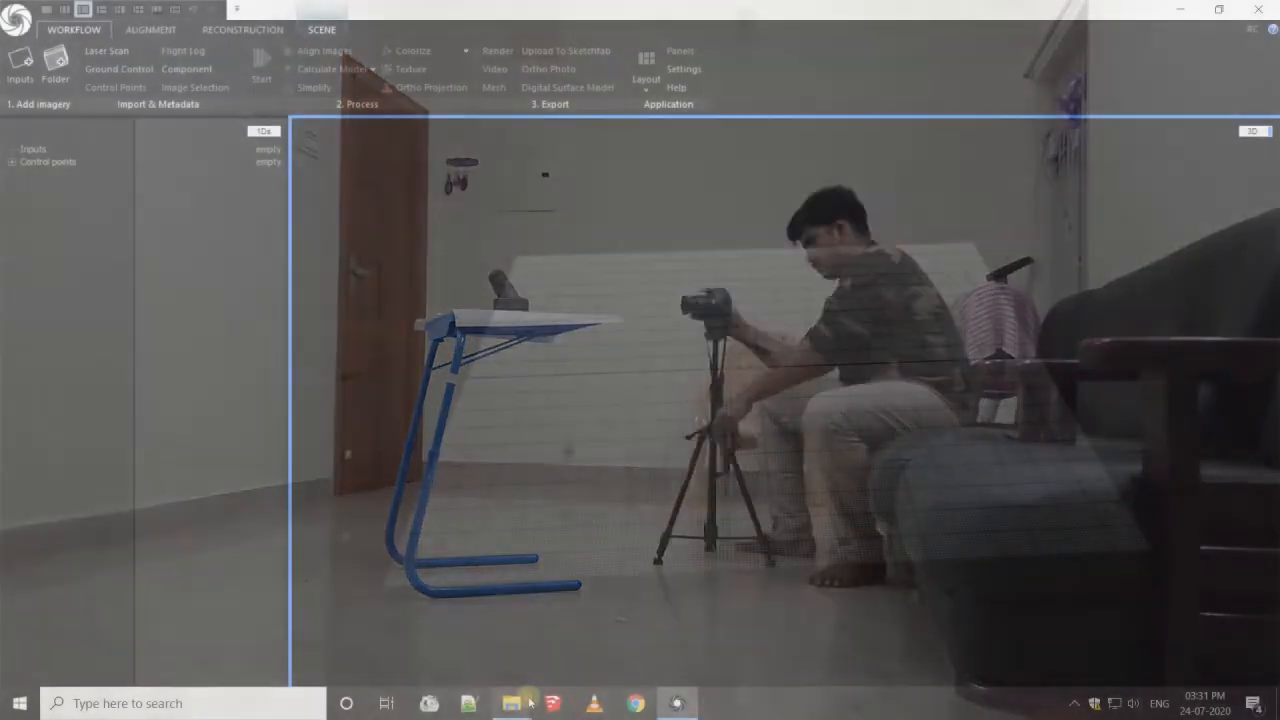
Step: Open the JPG folder of Ammi Scan and view the source photo ARP_0215.JPG
{"action": "mouse_move", "coordinate": [528, 703]}
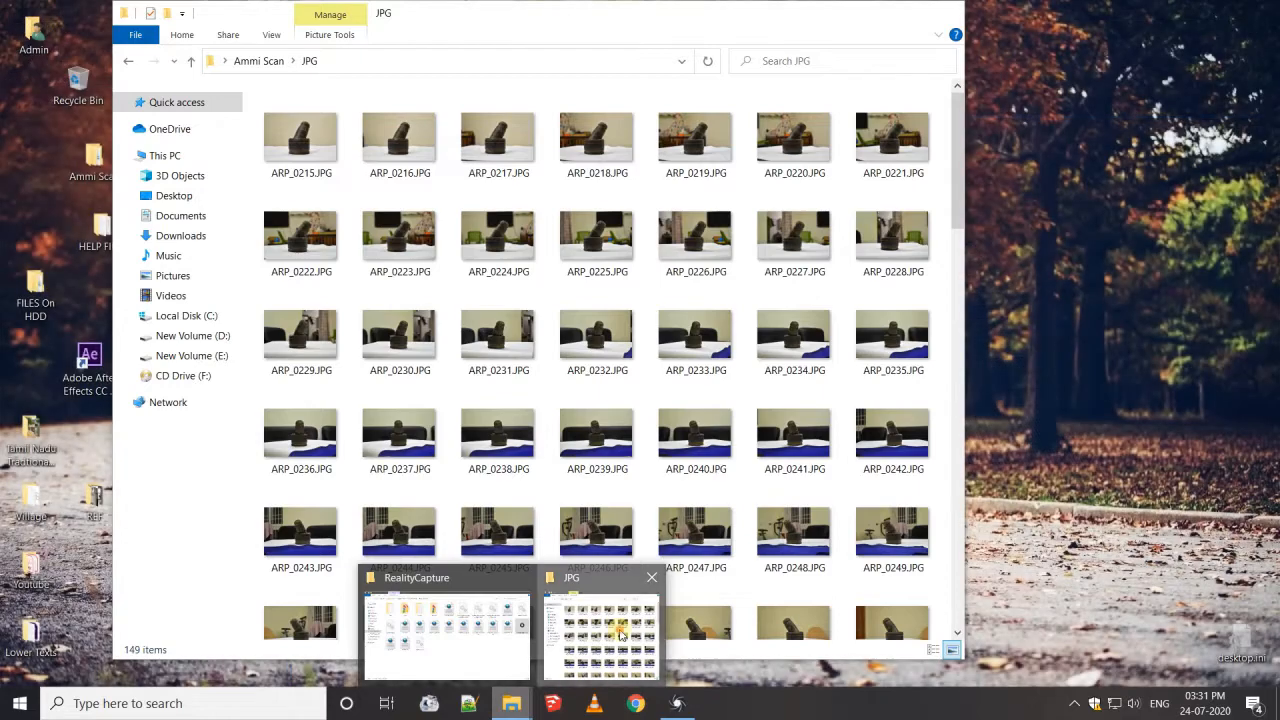
{"action": "left_click", "coordinate": [600, 635]}
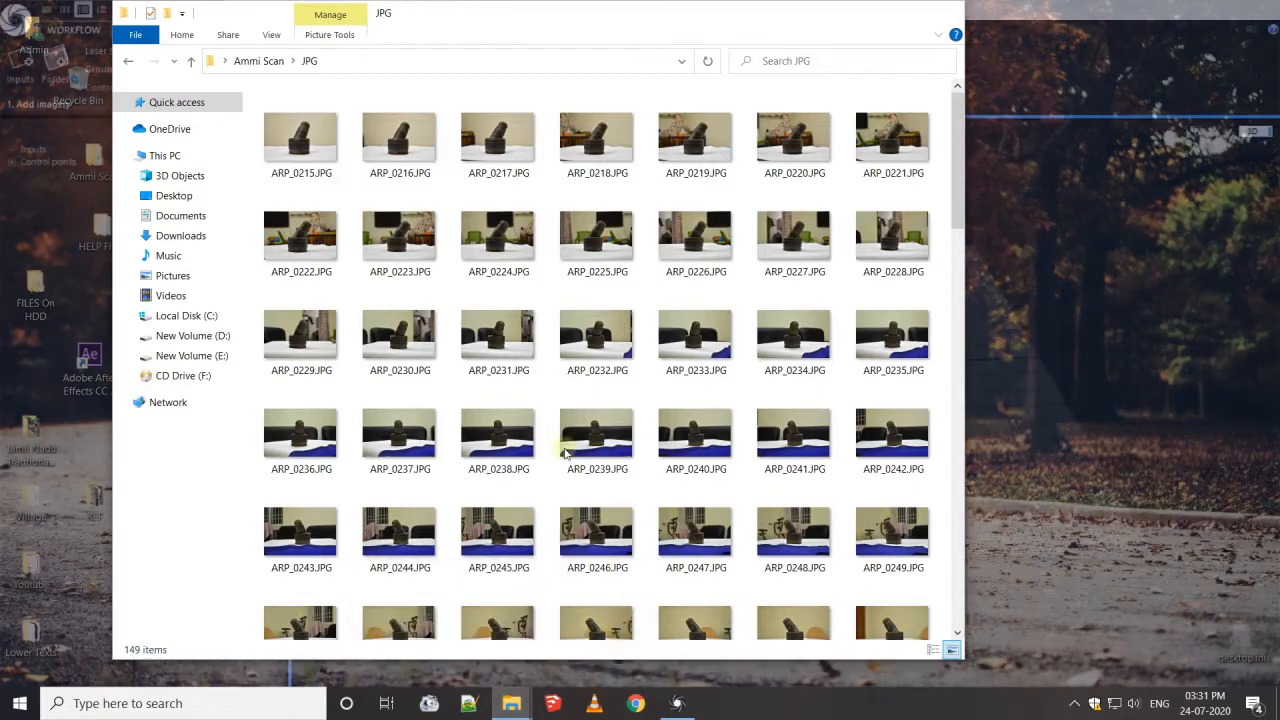
{"action": "left_click", "coordinate": [320, 165]}
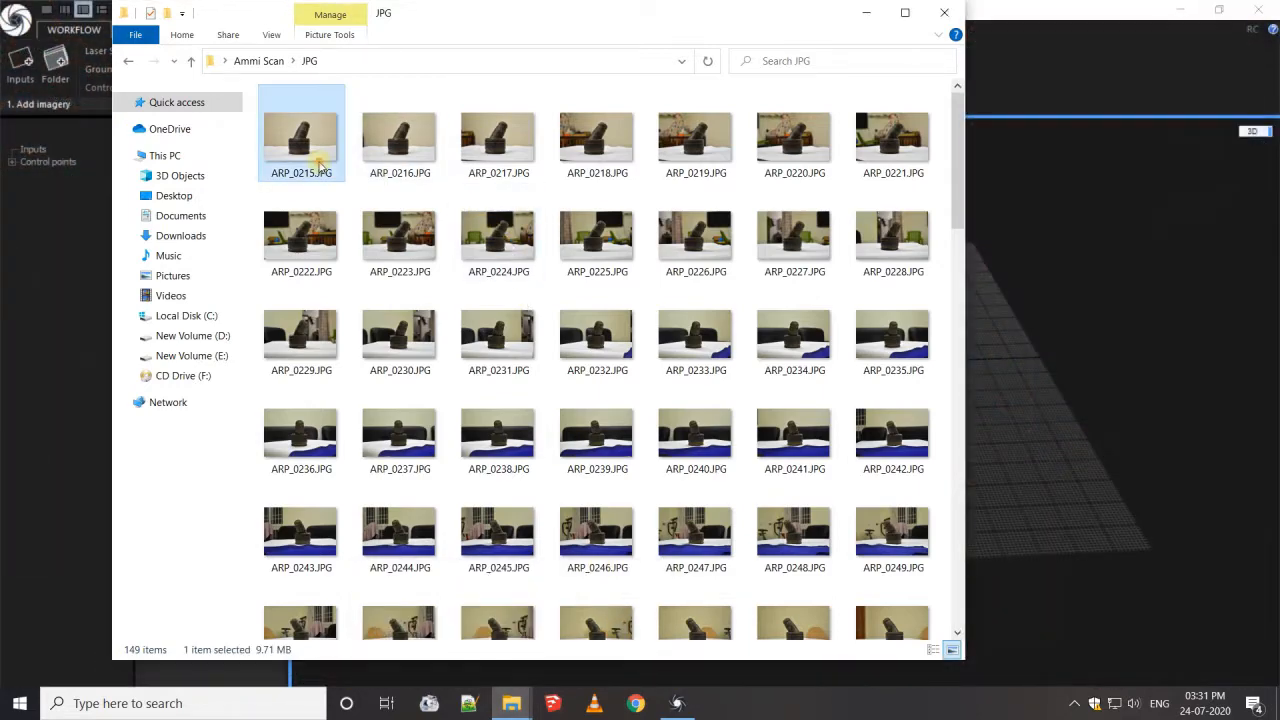
{"action": "double_click", "coordinate": [320, 165]}
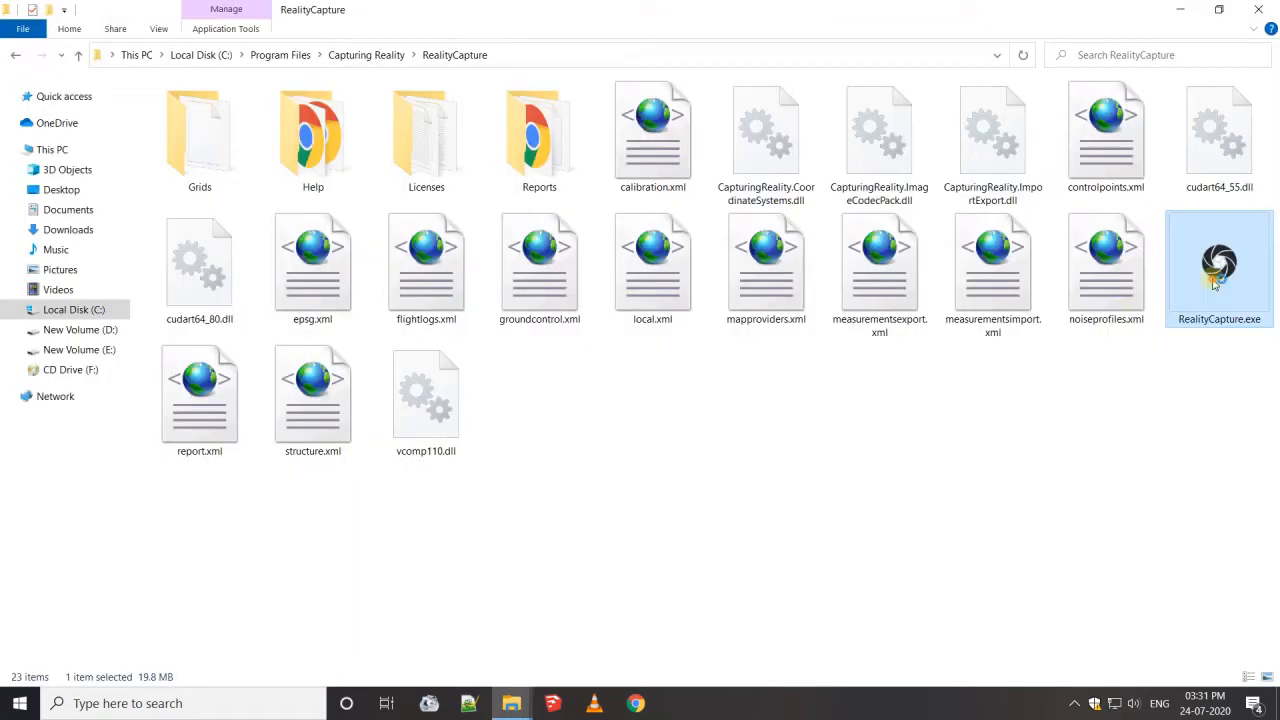
Step: Launch RealityCapture from its program folder
{"action": "double_click", "coordinate": [1214, 284]}
{"action": "double_click", "coordinate": [1214, 284]}
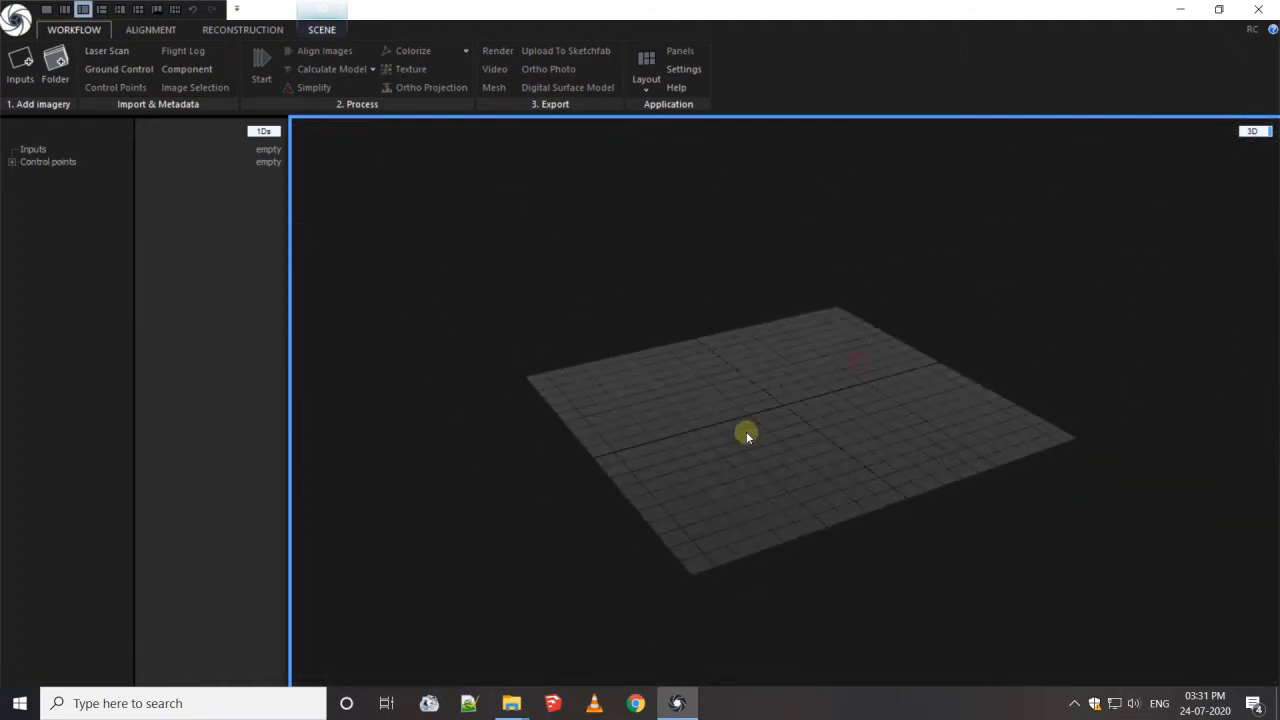
{"action": "right_click_drag", "start_coordinate": [628, 386], "coordinate": [972, 421]}
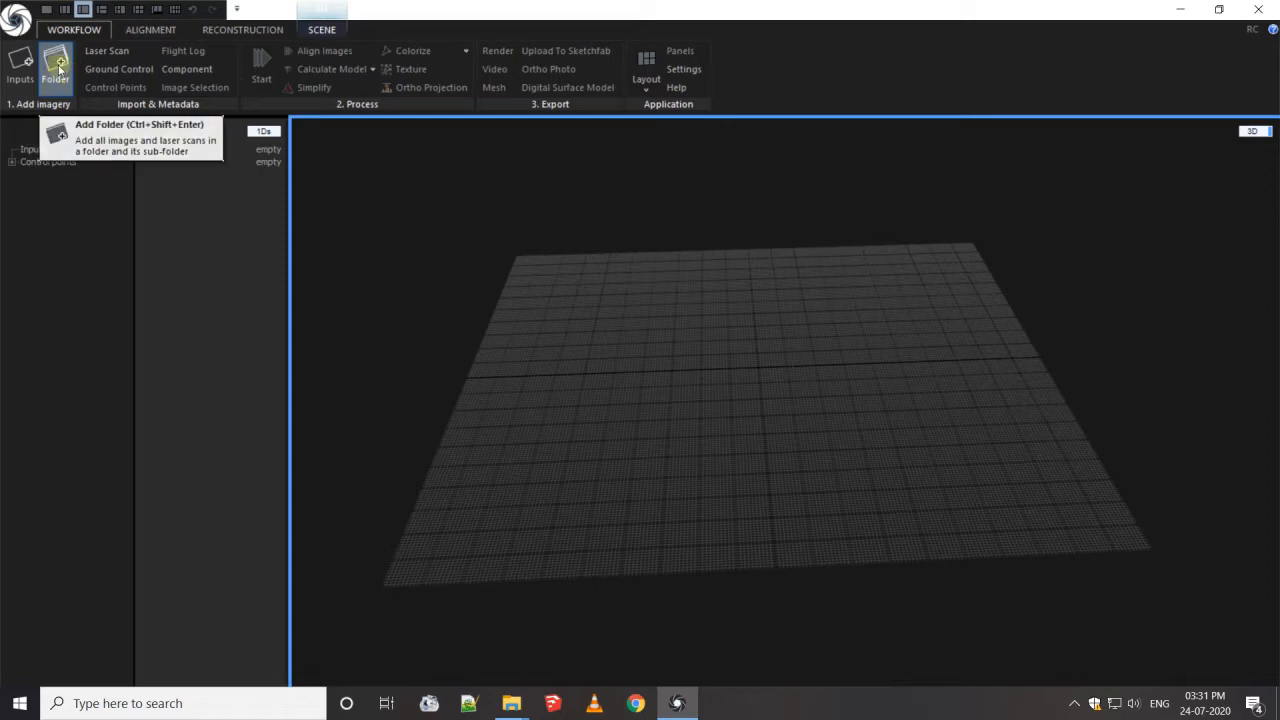
Step: Import all images from the JPG folder of Ammi Scan on the Desktop and start the automatic processing
{"action": "left_click", "coordinate": [59, 67]}
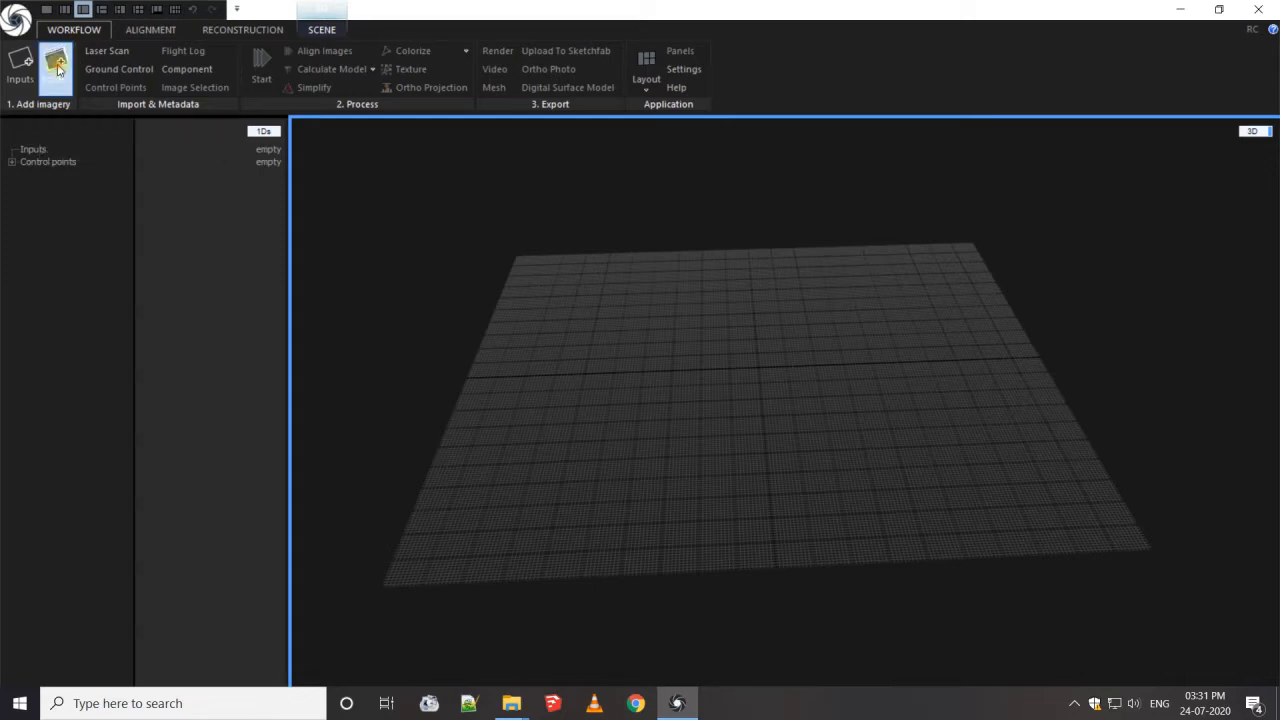
{"action": "left_click", "coordinate": [526, 339]}
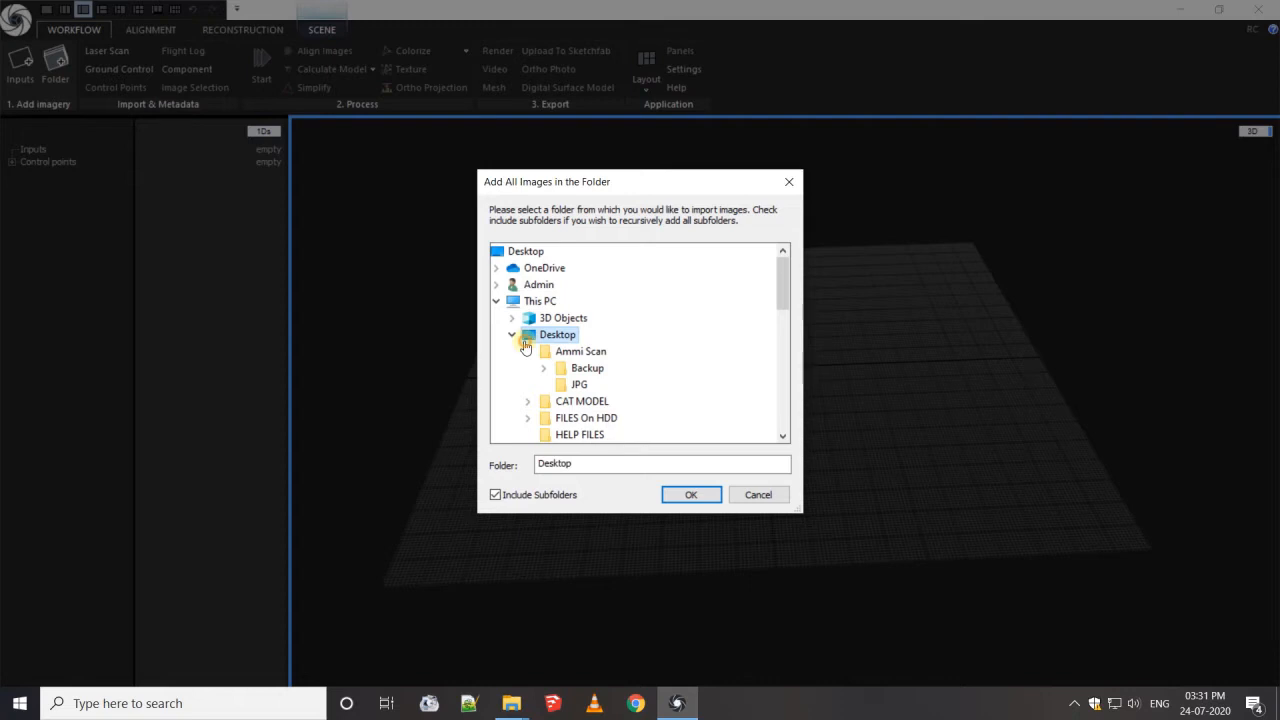
{"action": "left_click", "coordinate": [513, 335]}
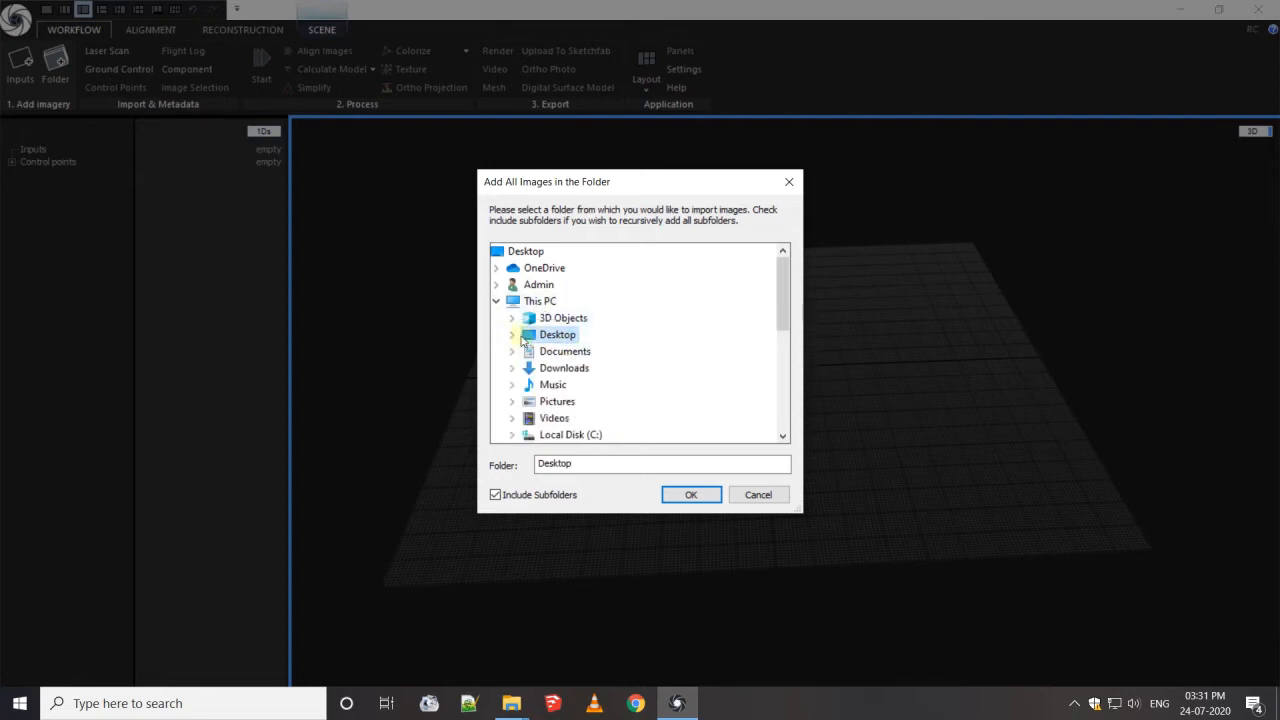
{"action": "left_click", "coordinate": [513, 335]}
{"action": "left_click", "coordinate": [580, 301]}
{"action": "left_click", "coordinate": [697, 493]}
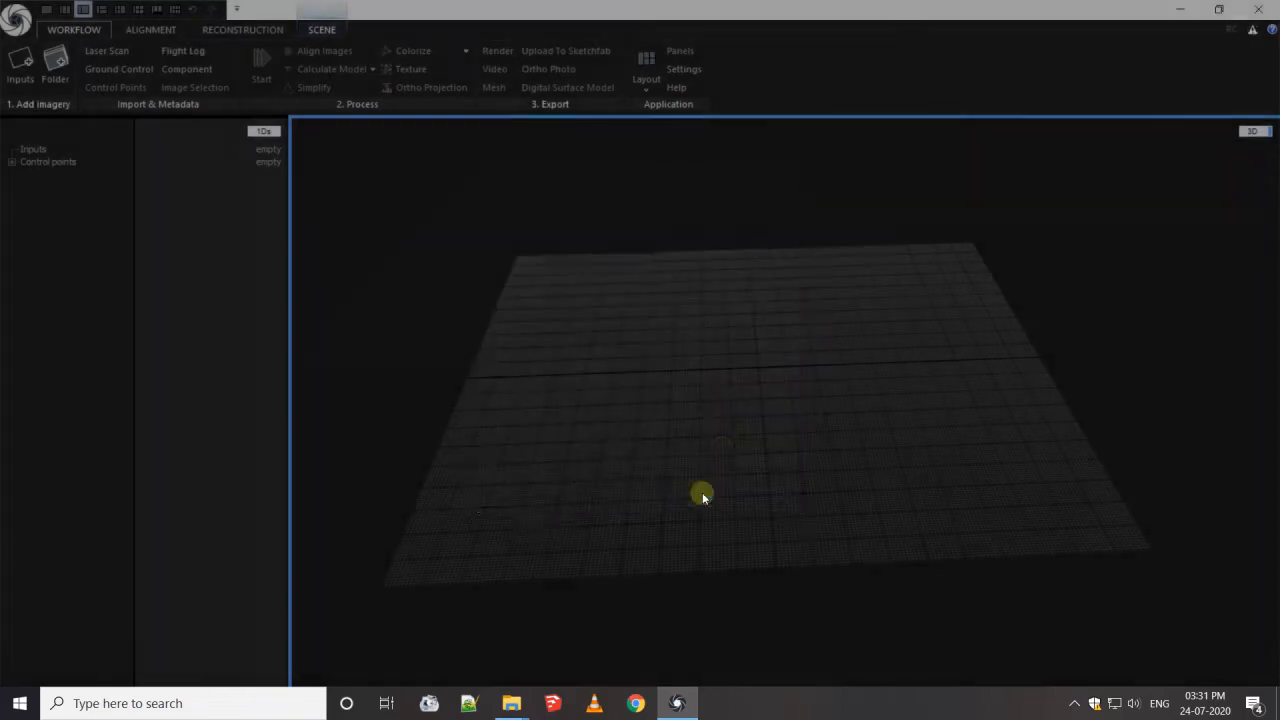
{"action": "left_click", "coordinate": [264, 62]}
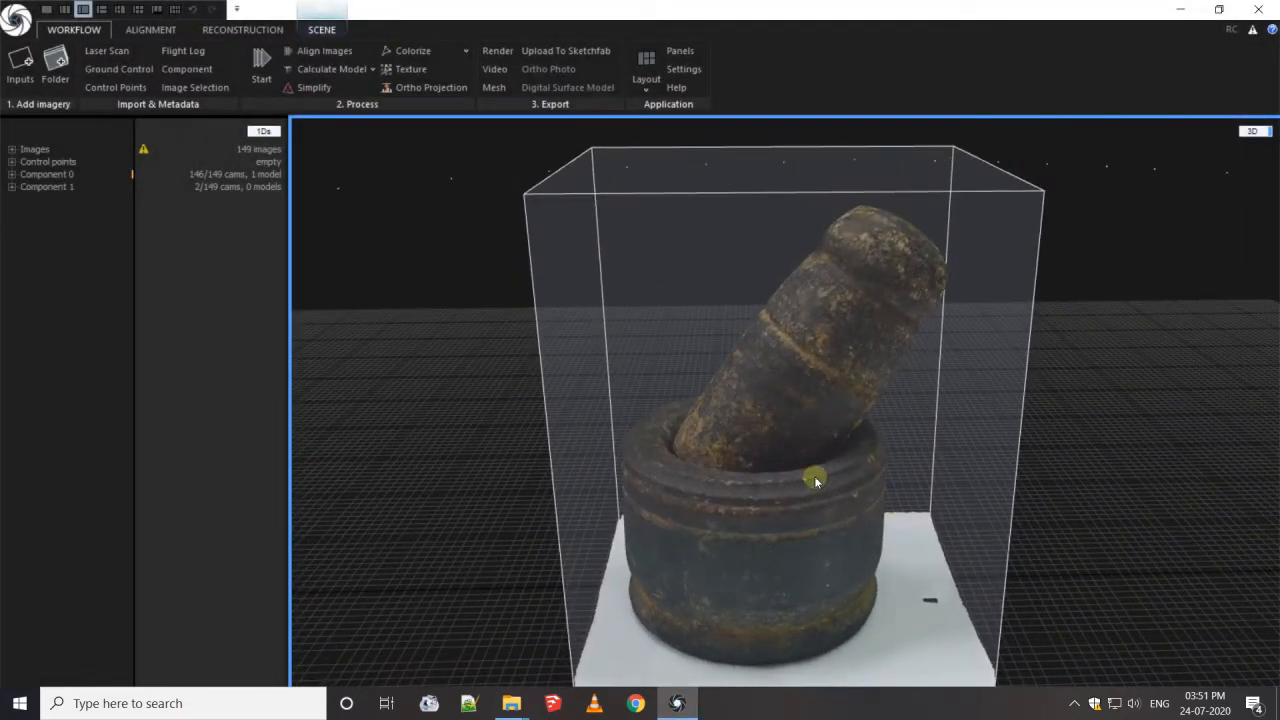
Step: Examine the reconstructed mortar and pestle model from several sides and close up around the rim
{"action": "left_click_drag", "start_coordinate": [638, 408], "coordinate": [590, 387]}
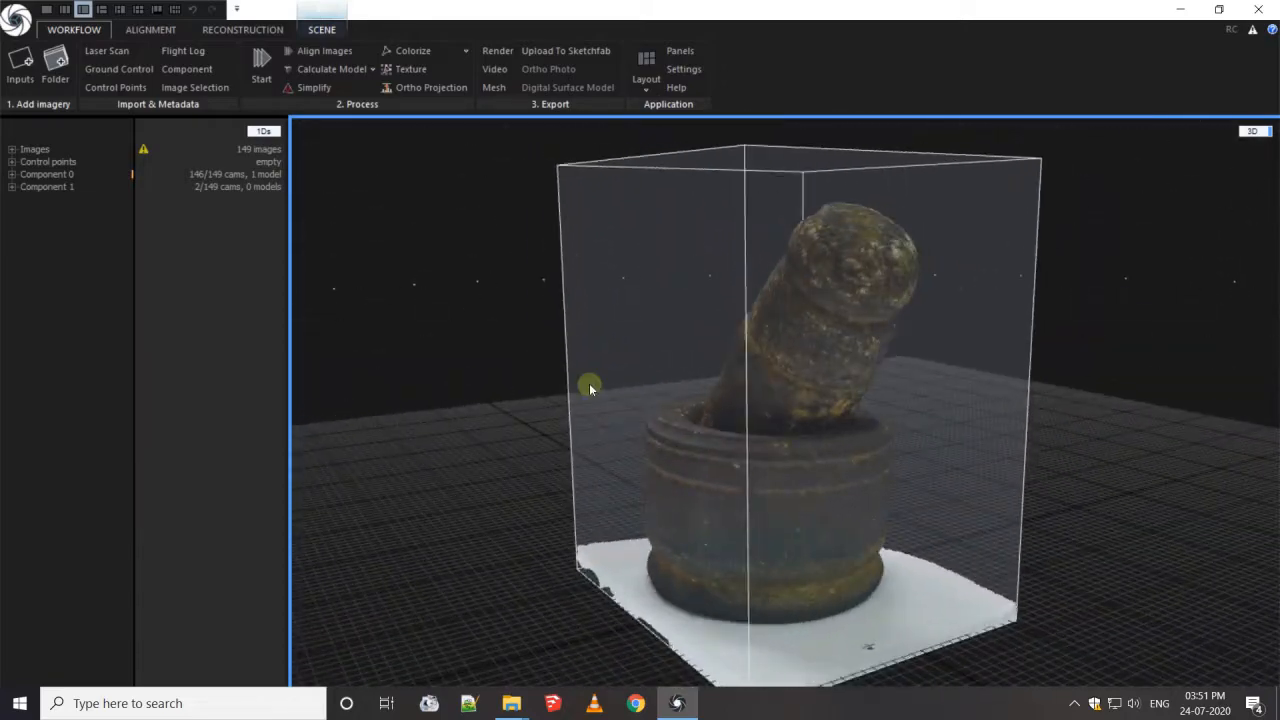
{"action": "left_click_drag", "start_coordinate": [926, 383], "coordinate": [626, 405]}
{"action": "left_click_drag", "start_coordinate": [1128, 474], "coordinate": [730, 456]}
{"action": "left_click_drag", "start_coordinate": [1092, 466], "coordinate": [904, 450]}
{"action": "left_click_drag", "start_coordinate": [879, 500], "coordinate": [646, 567]}
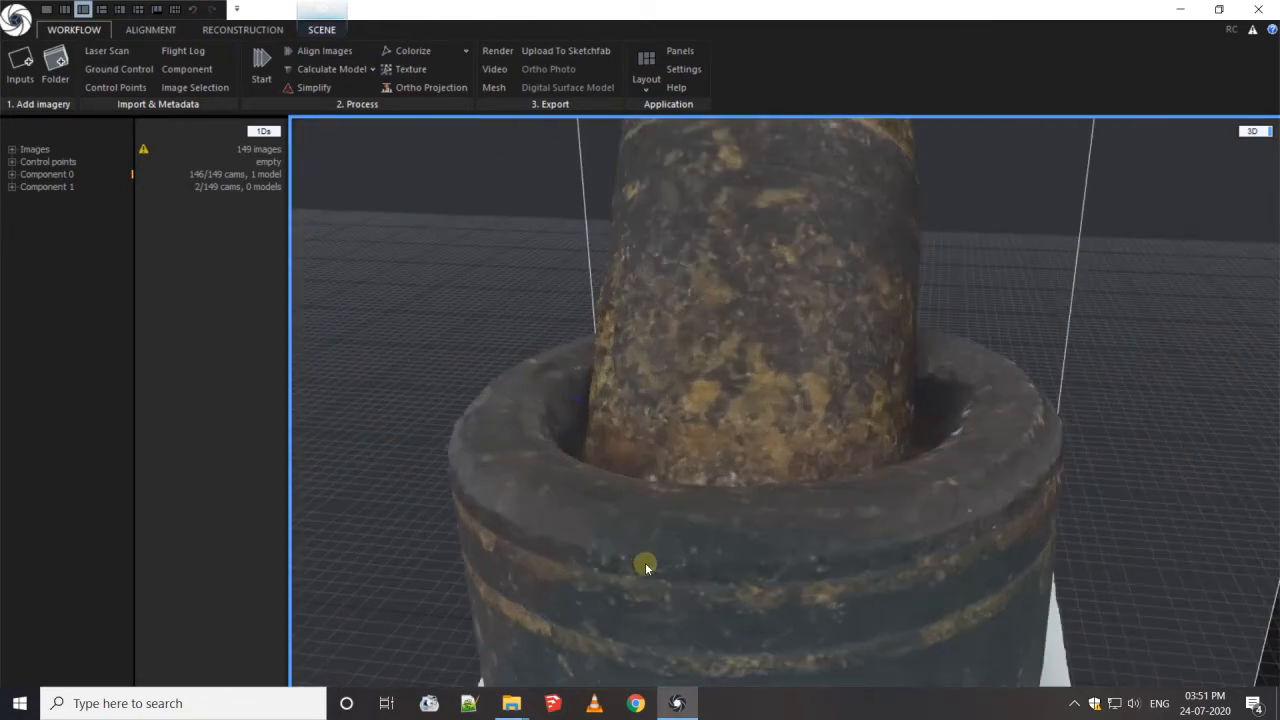
{"action": "left_click_drag", "start_coordinate": [746, 540], "coordinate": [580, 463]}
{"action": "left_click_drag", "start_coordinate": [1070, 440], "coordinate": [671, 308]}
{"action": "scroll", "coordinate": [696, 428], "scroll_direction": "down", "scroll_amount": 6}
{"action": "scroll", "coordinate": [671, 308], "scroll_direction": "up", "scroll_amount": 3}
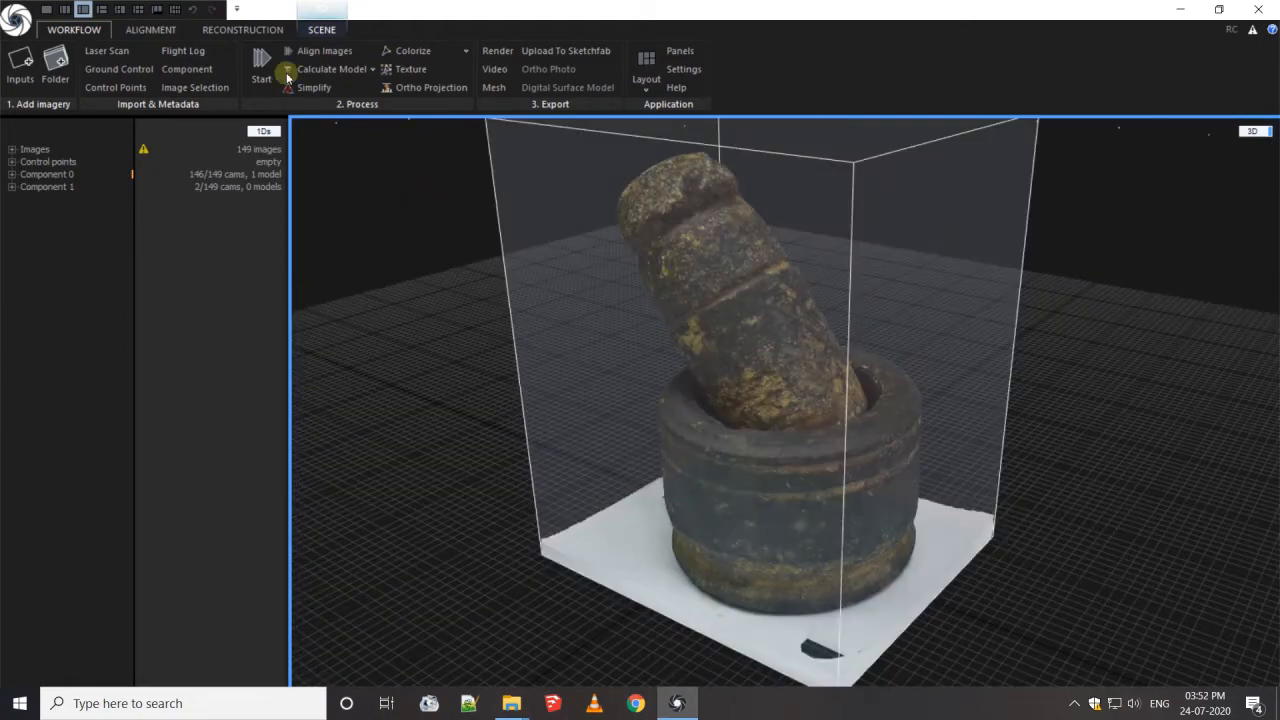
Step: Turn off the display of the alignment cameras and the grid in the 3D scene
{"action": "left_click", "coordinate": [340, 31]}
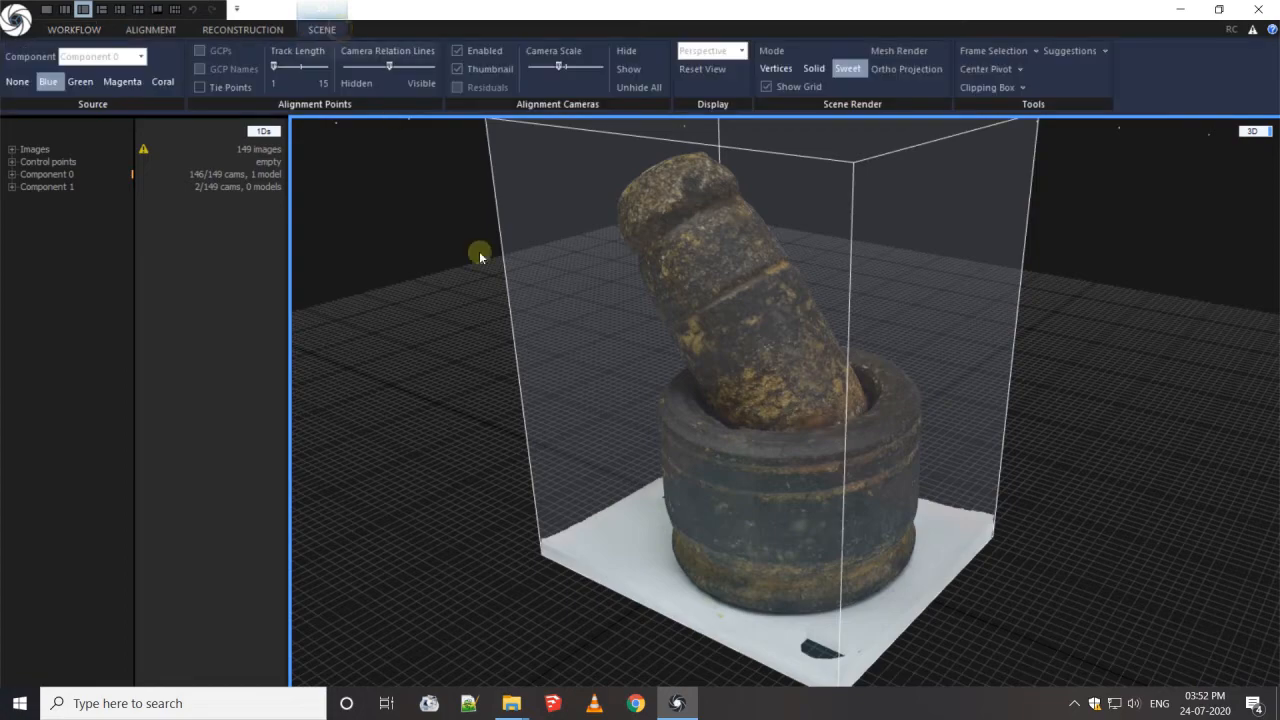
{"action": "scroll", "coordinate": [649, 349], "scroll_direction": "down", "scroll_amount": 5}
{"action": "scroll", "coordinate": [655, 351], "scroll_direction": "down", "scroll_amount": 4}
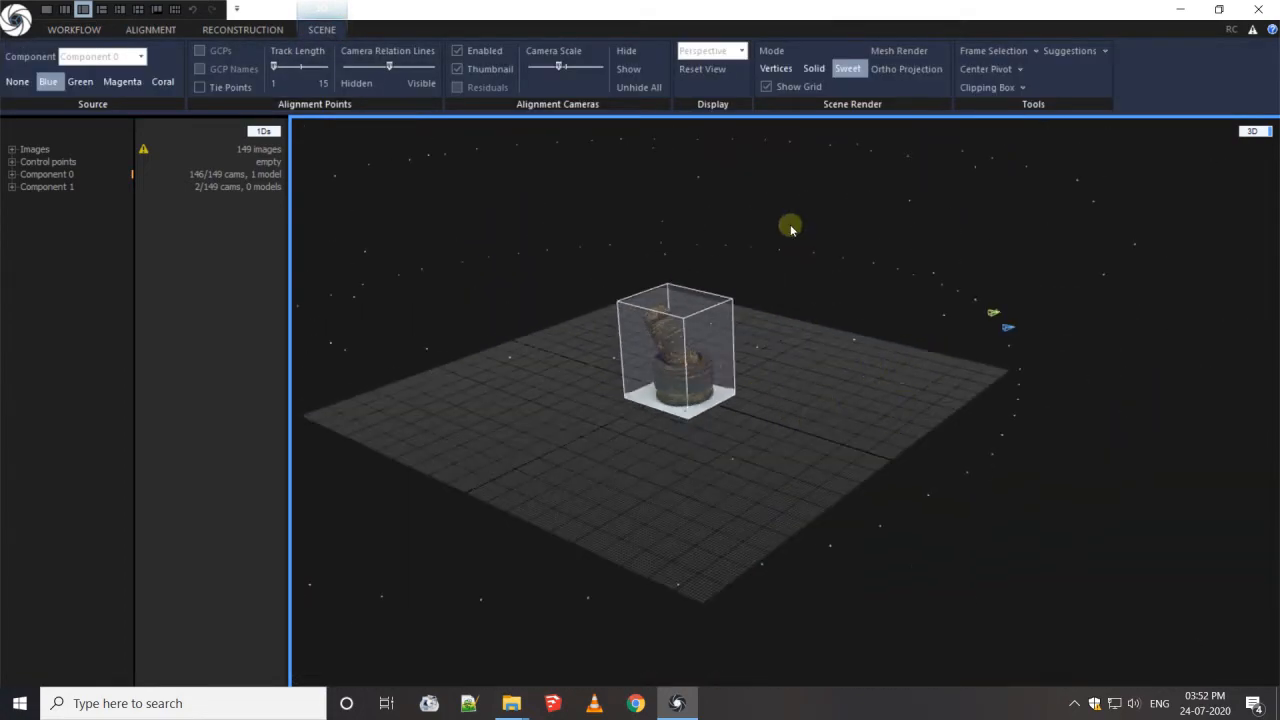
{"action": "left_click", "coordinate": [469, 50]}
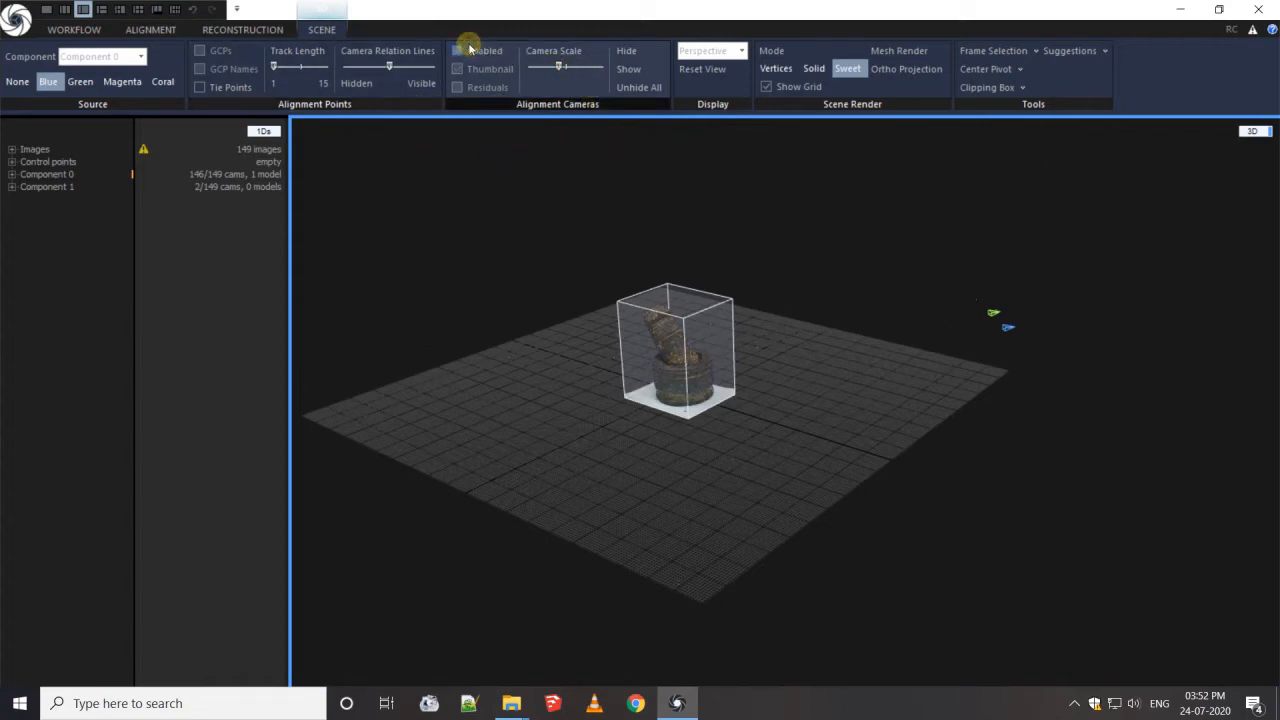
{"action": "left_click", "coordinate": [812, 90]}
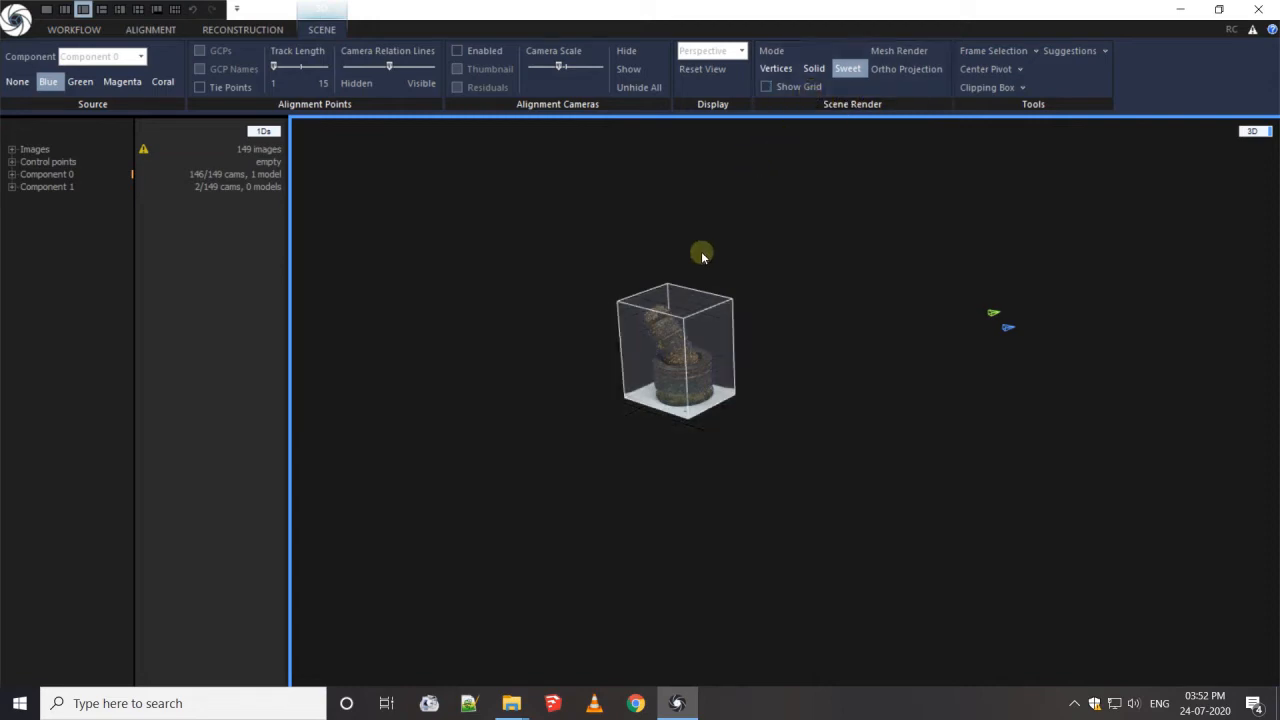
{"action": "scroll", "coordinate": [697, 277], "scroll_direction": "up", "scroll_amount": 5}
{"action": "scroll", "coordinate": [630, 490], "scroll_direction": "up", "scroll_amount": 3}
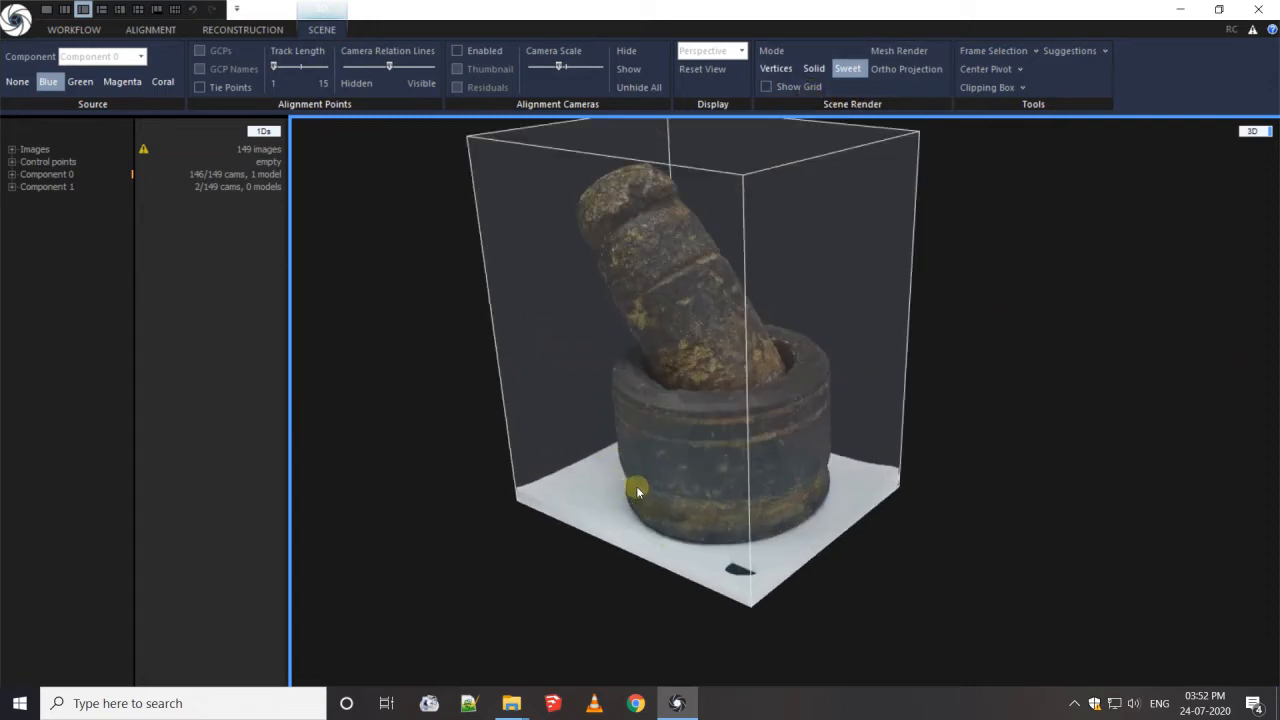
{"action": "scroll", "coordinate": [767, 420], "scroll_direction": "up", "scroll_amount": 2}
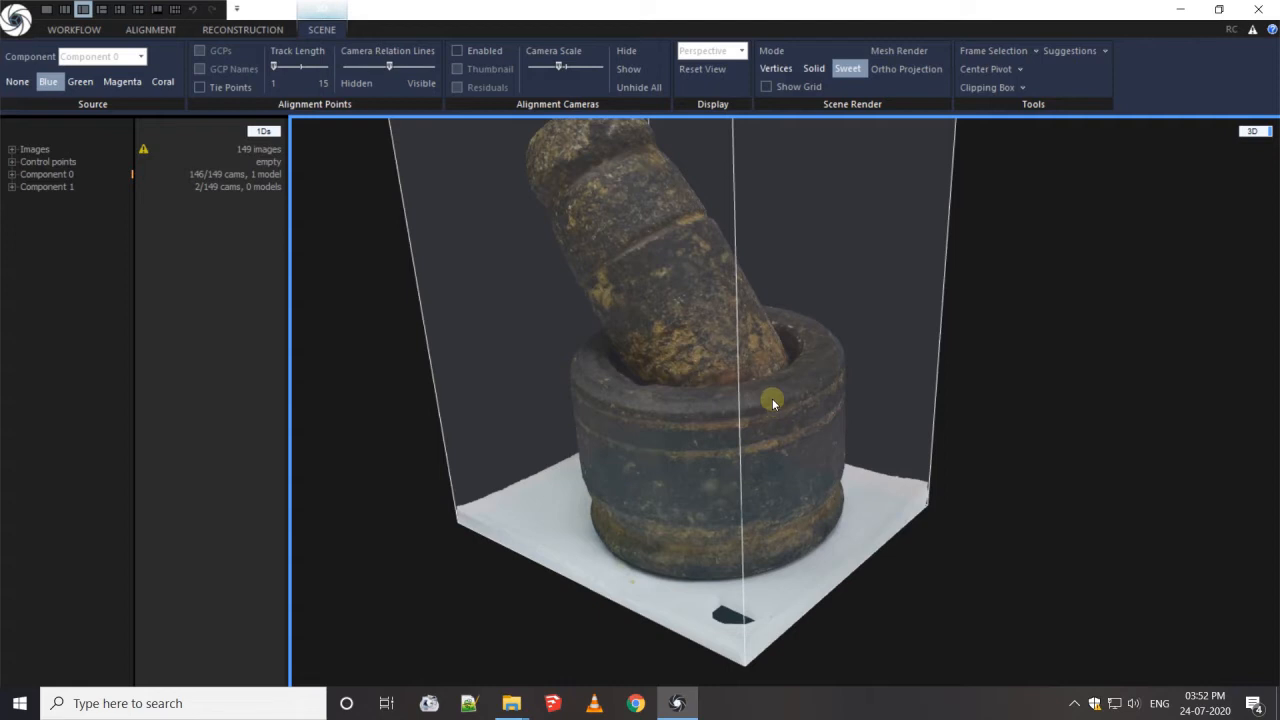
{"action": "left_click_drag", "start_coordinate": [772, 398], "coordinate": [834, 405]}
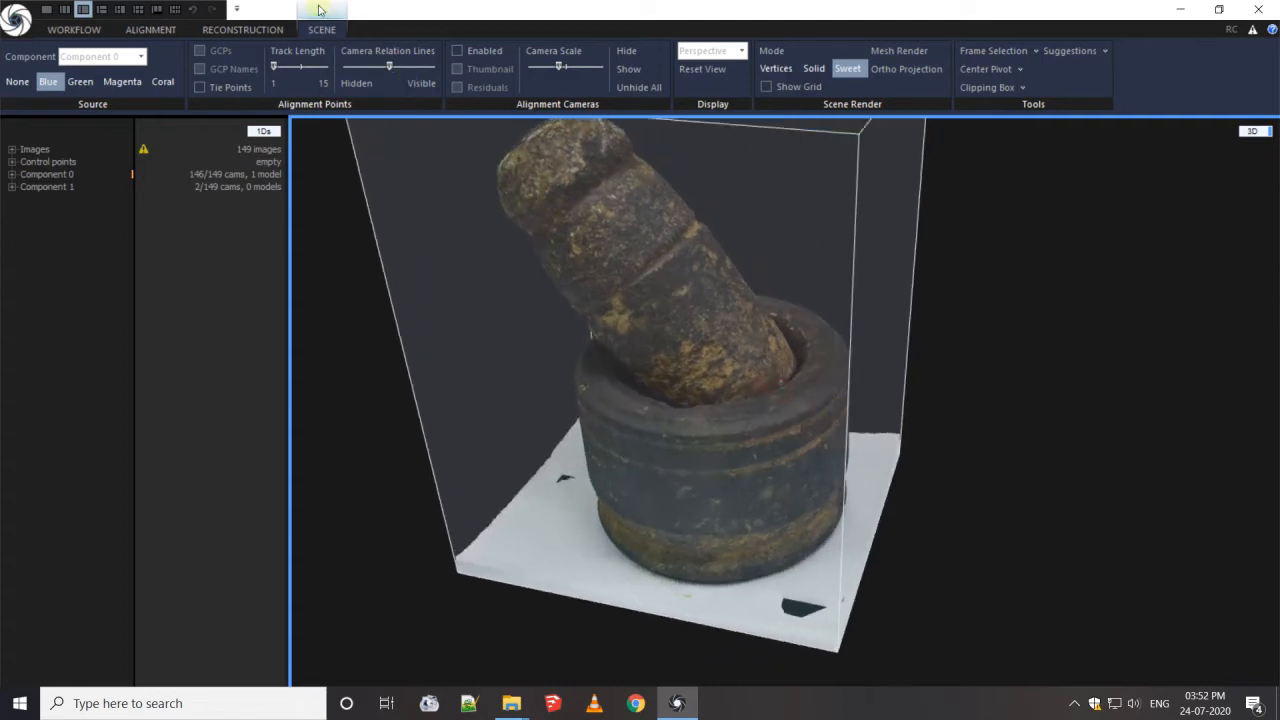
Step: Activate the Advanced and Box selection tools and select the model triangles outside, then inside, the box
{"action": "left_click", "coordinate": [245, 28]}
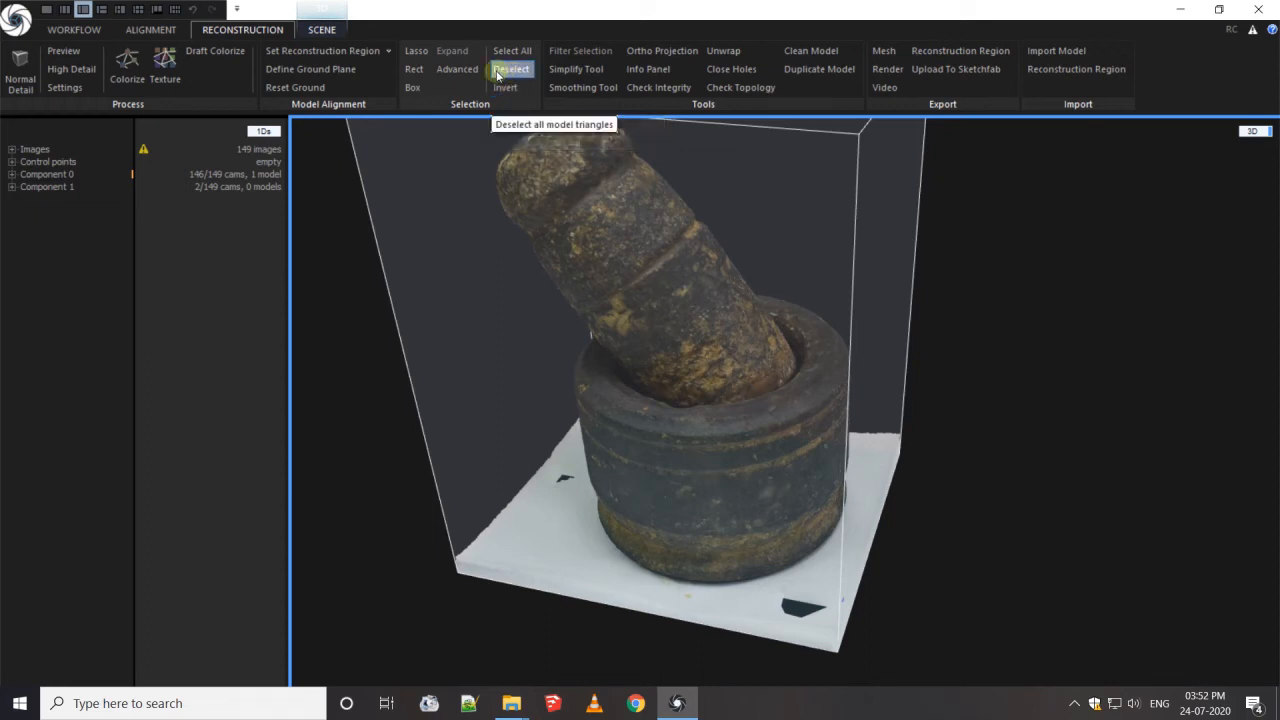
{"action": "left_click", "coordinate": [458, 69]}
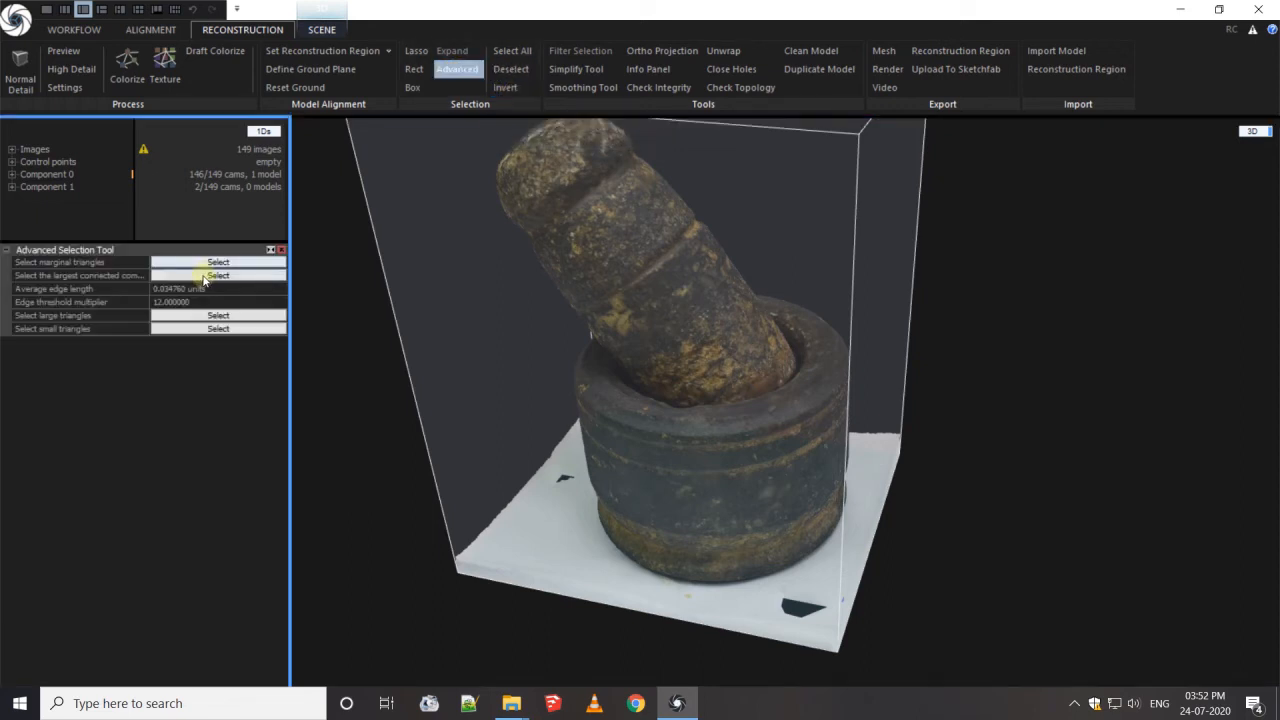
{"action": "left_click", "coordinate": [412, 87]}
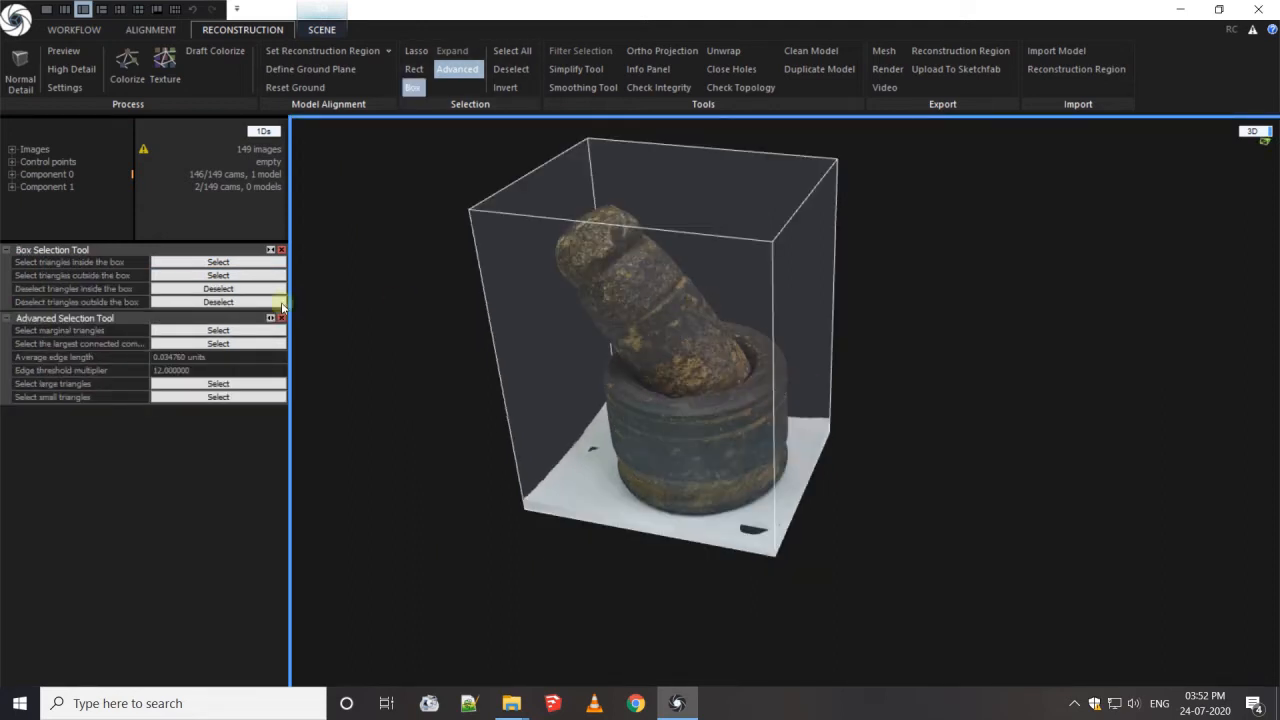
{"action": "left_click", "coordinate": [237, 277]}
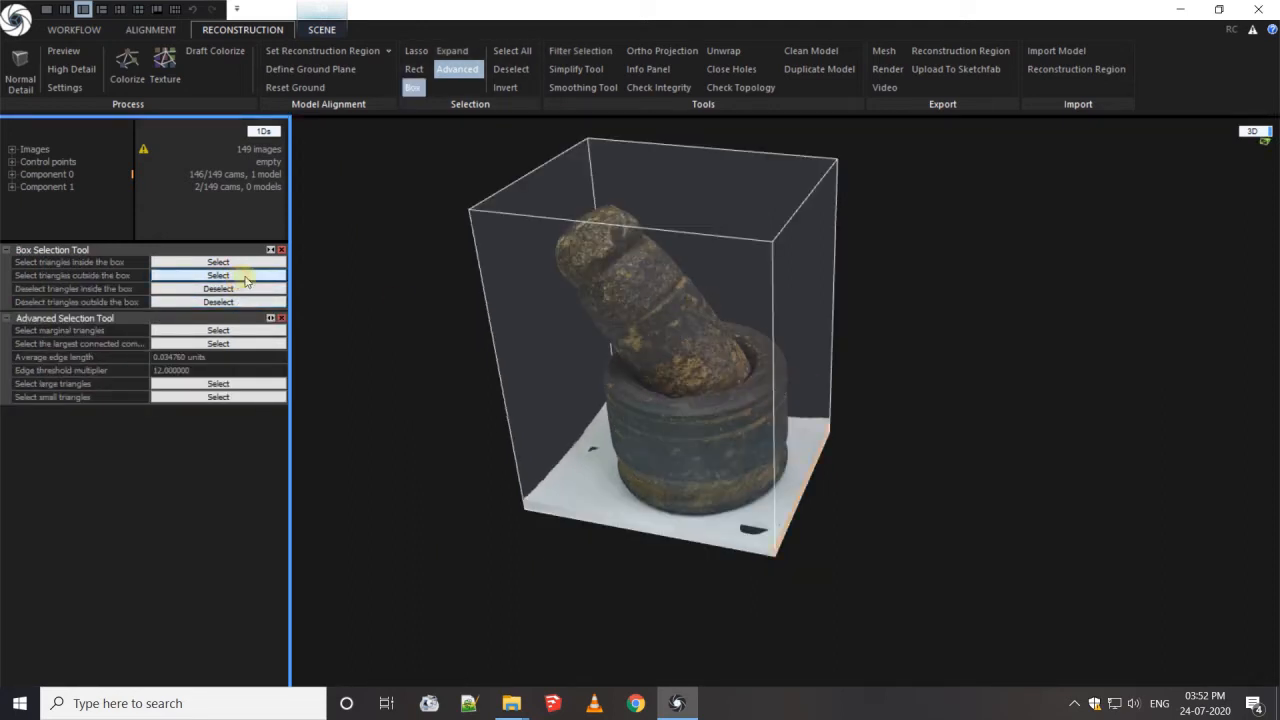
{"action": "left_click", "coordinate": [680, 267]}
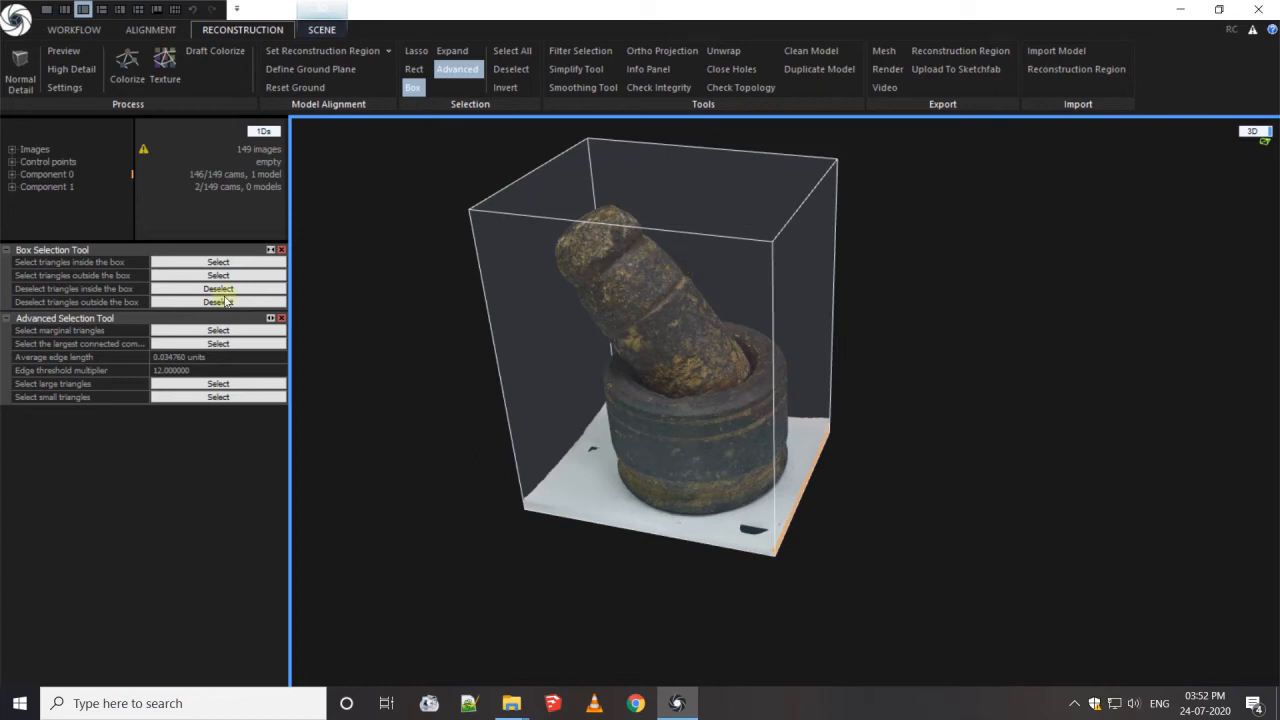
{"action": "left_click", "coordinate": [229, 264]}
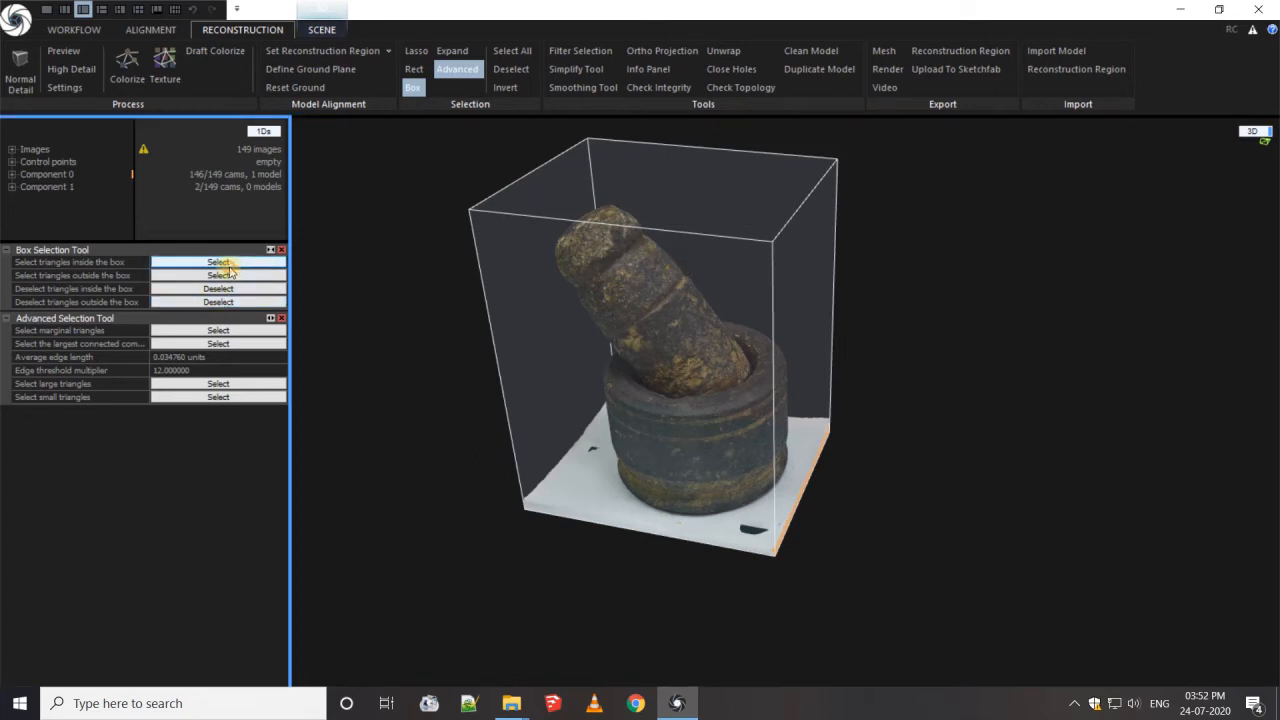
Step: In a straight side view, shrink the selection box so that its lower edge lies just above the white base sheet
{"action": "left_click", "coordinate": [636, 227]}
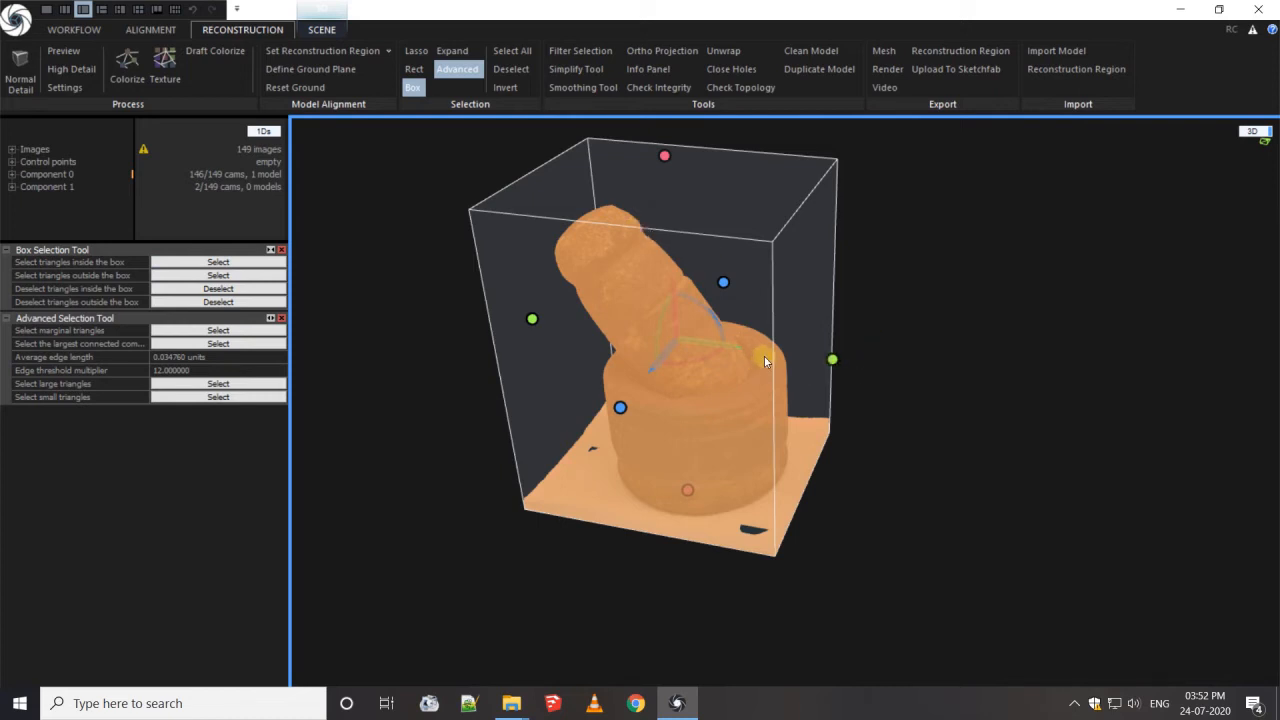
{"action": "key", "text": "5"}
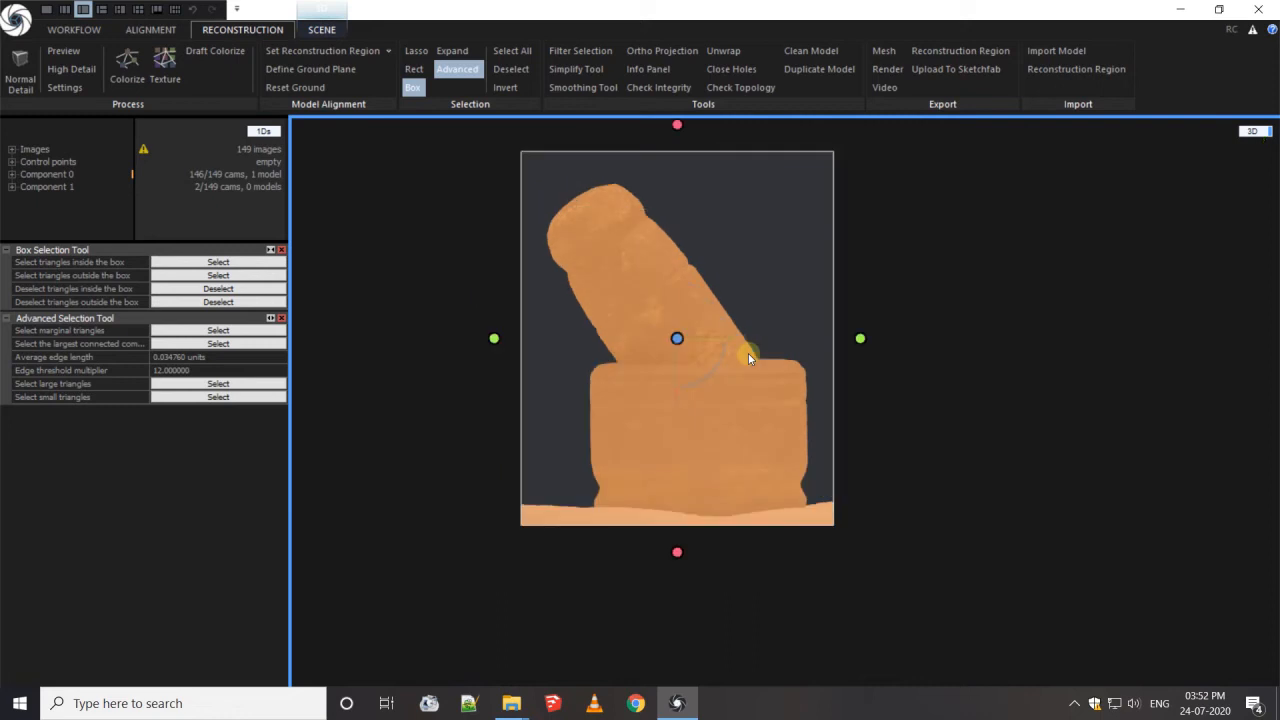
{"action": "left_click_drag", "start_coordinate": [674, 130], "coordinate": [675, 153]}
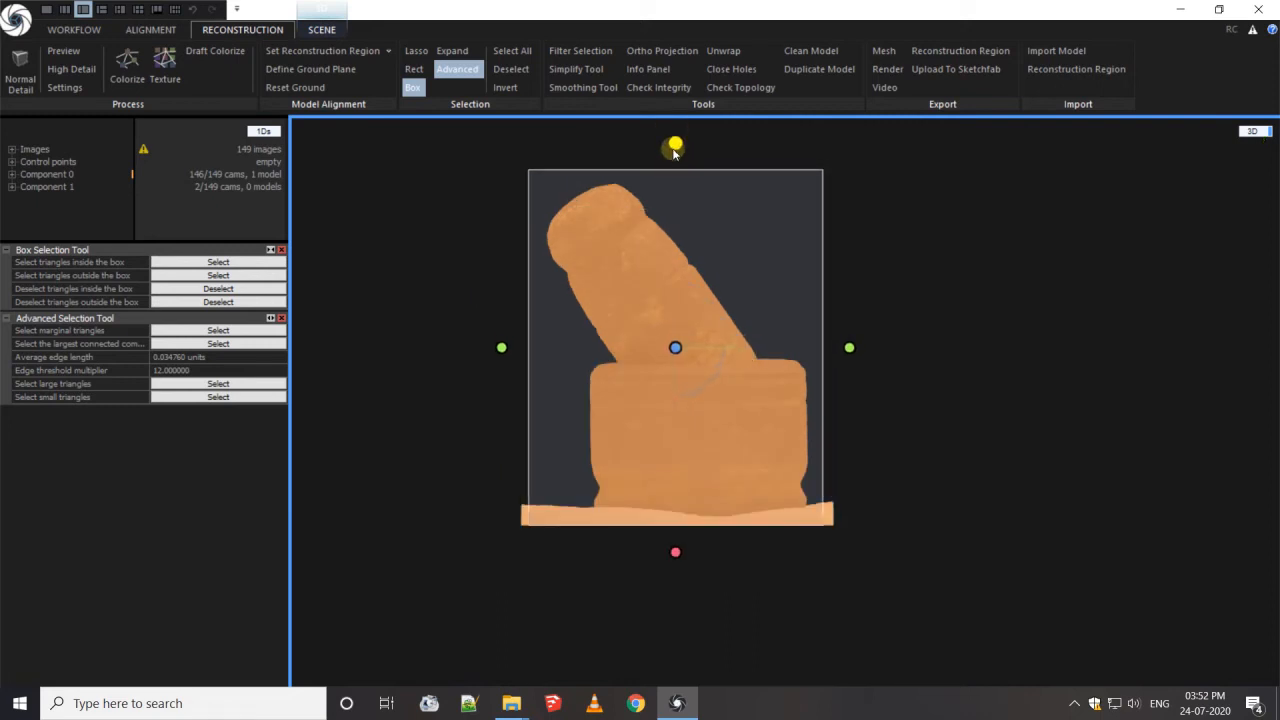
{"action": "left_click_drag", "start_coordinate": [682, 548], "coordinate": [762, 532]}
{"action": "scroll", "coordinate": [771, 530], "scroll_direction": "up", "scroll_amount": 4}
{"action": "scroll", "coordinate": [775, 535], "scroll_direction": "down", "scroll_amount": 4}
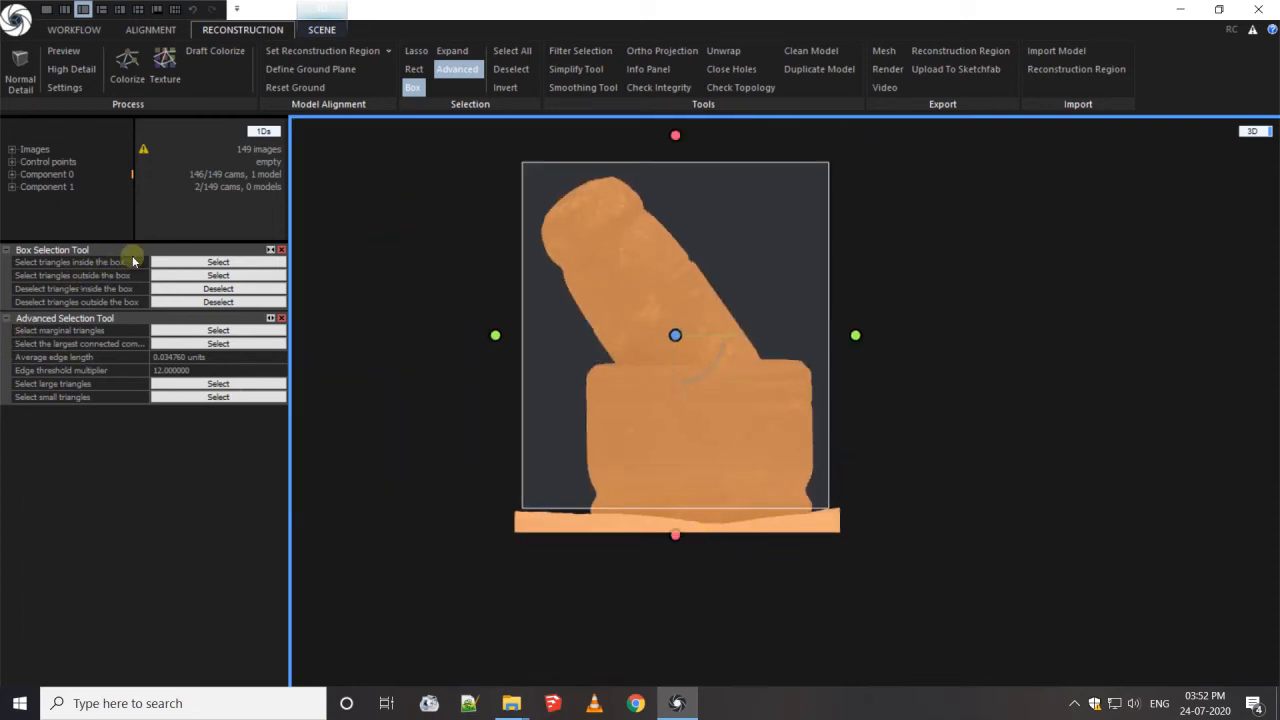
Step: Select the triangles outside the box and remove the white base from the model with Filter Selection
{"action": "left_click", "coordinate": [218, 275]}
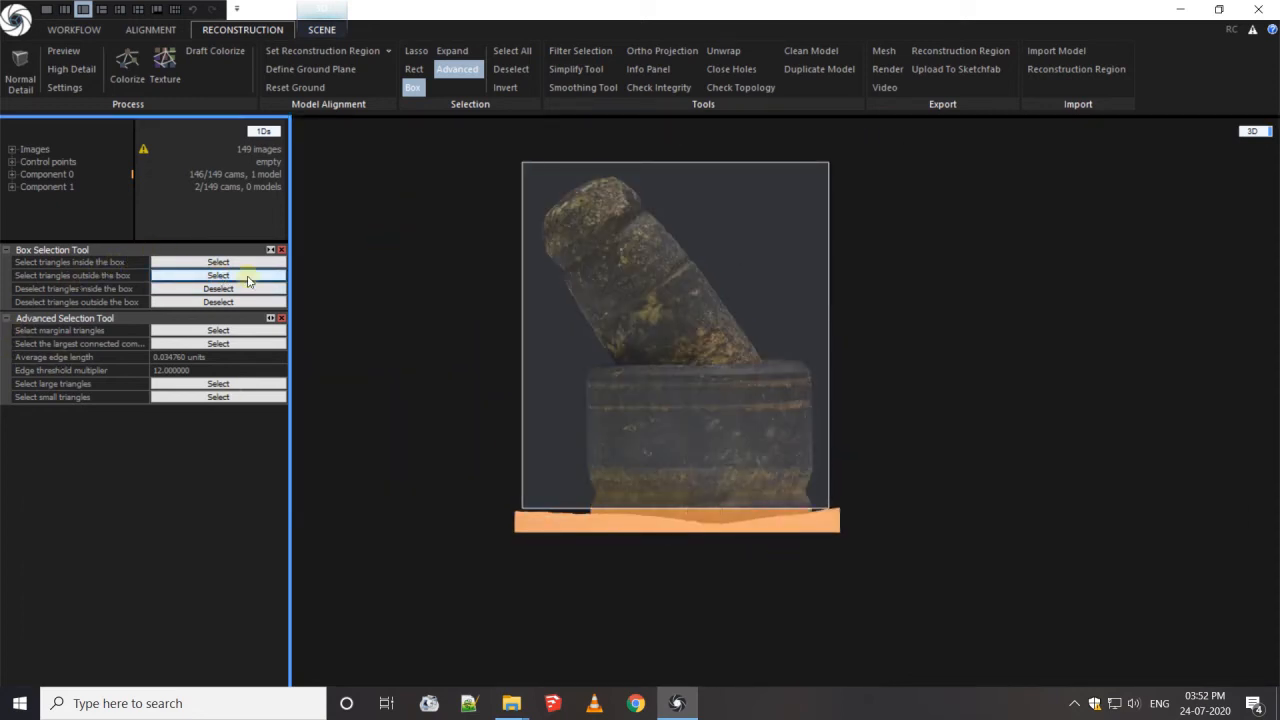
{"action": "left_click", "coordinate": [575, 60]}
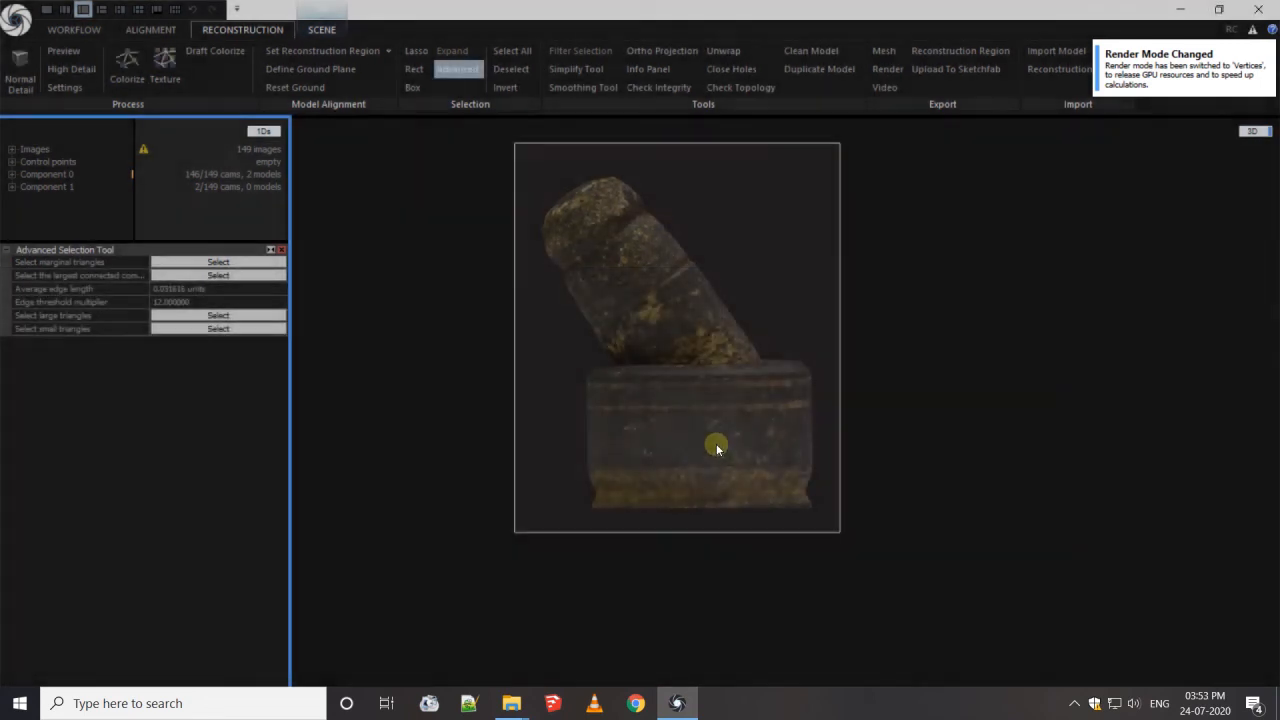
{"action": "left_click", "coordinate": [716, 442]}
{"action": "left_click_drag", "start_coordinate": [716, 442], "coordinate": [421, 467]}
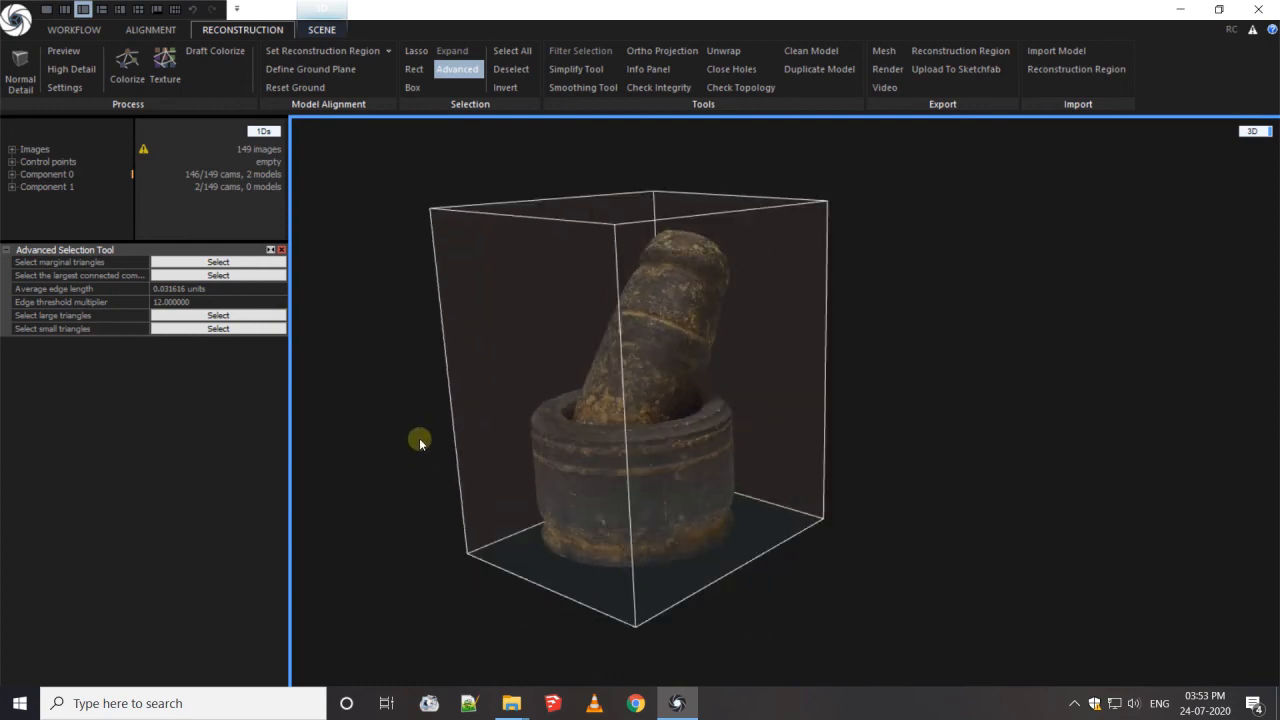
{"action": "scroll", "coordinate": [670, 383], "scroll_direction": "up", "scroll_amount": 5}
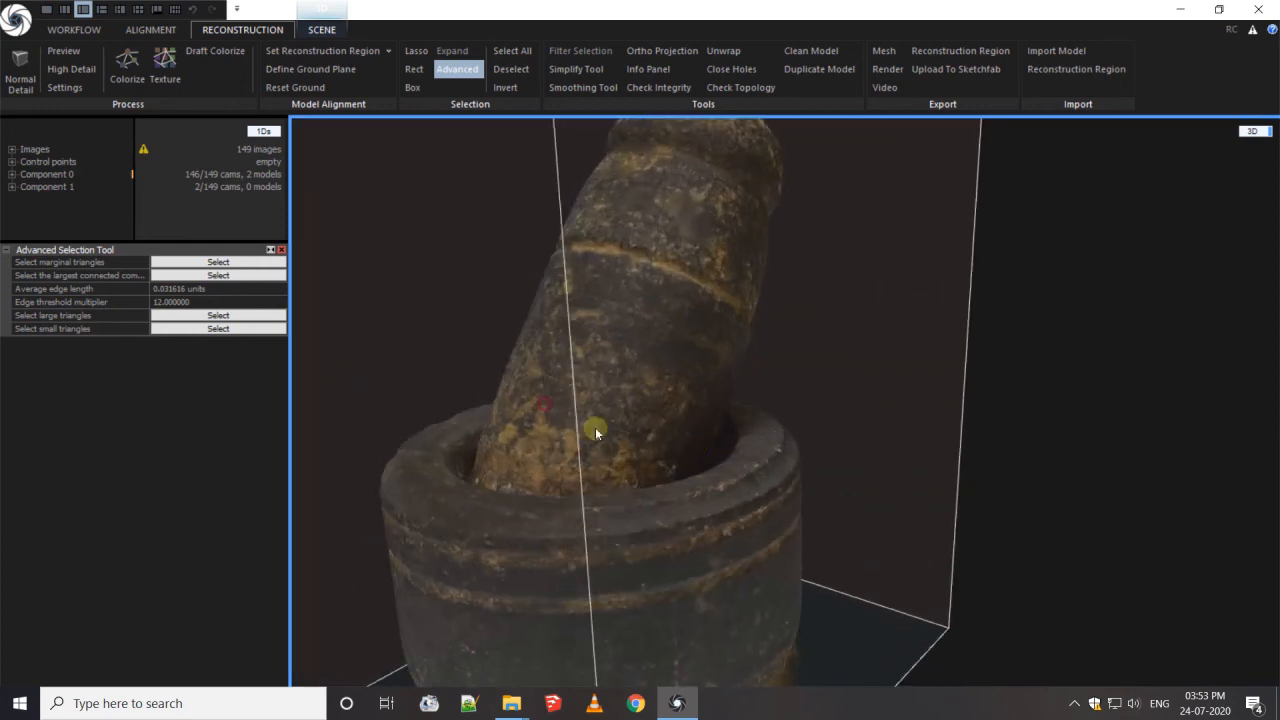